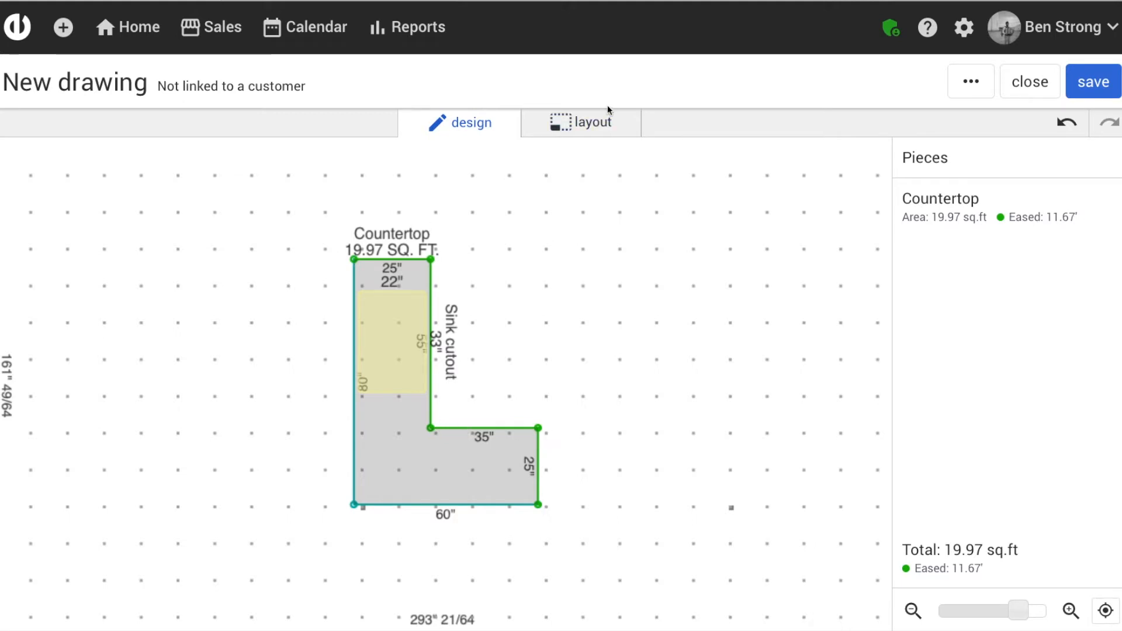
# Add a slab to the layout labelled "Antartica", sized 120 x 96 inches, with the image Antarctica-Granite-Slab.jpg.
pyautogui.click(597, 124)
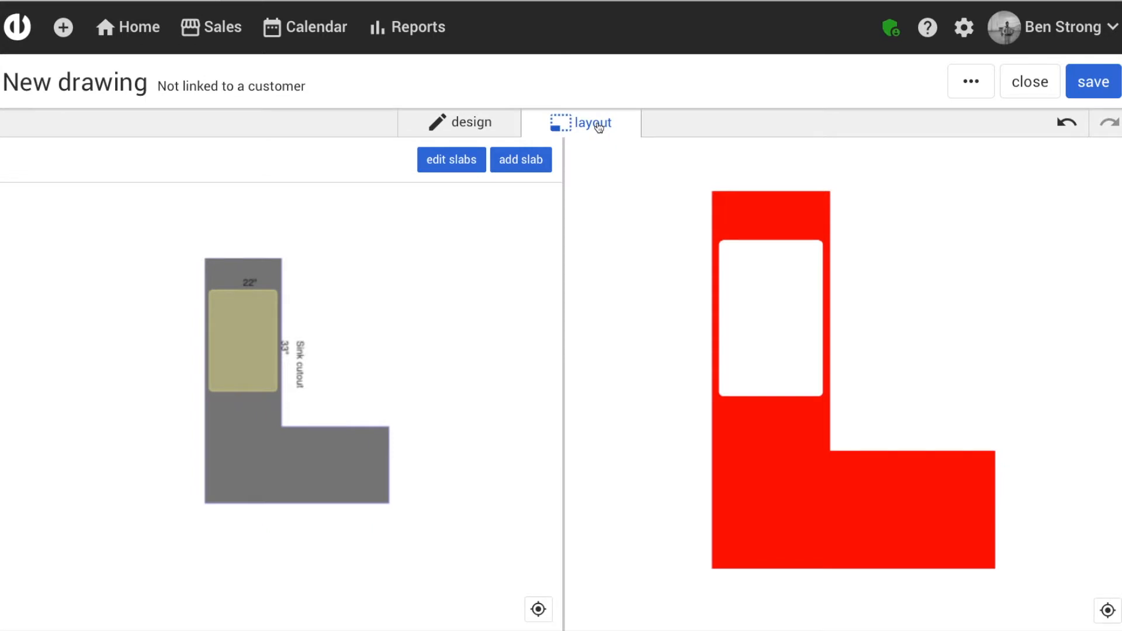
pyautogui.click(534, 172)
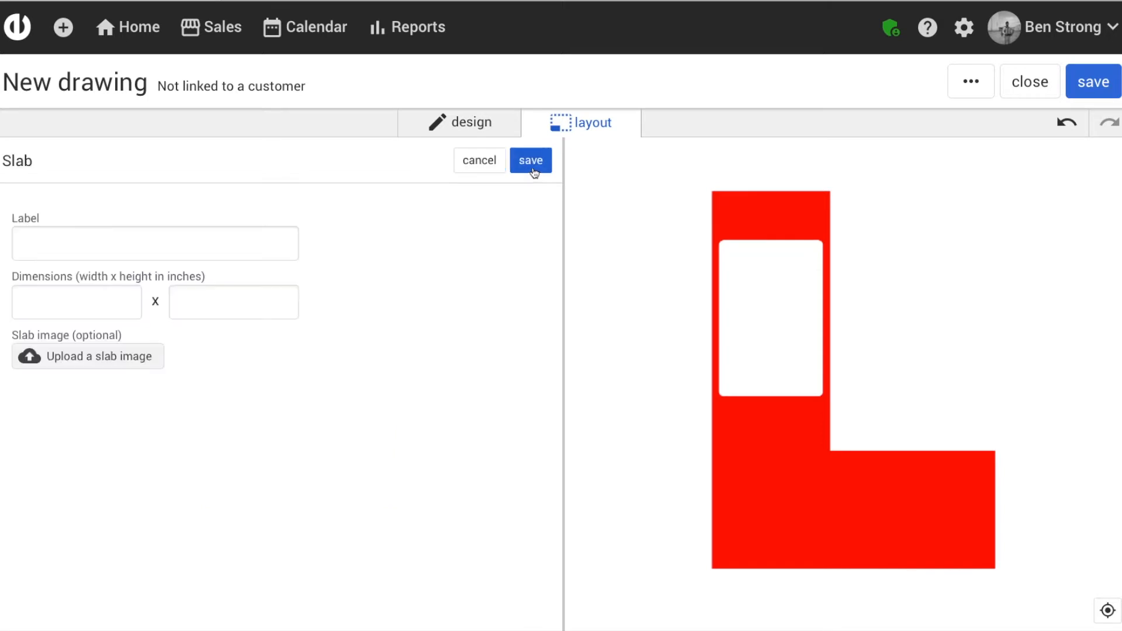
pyautogui.click(164, 239)
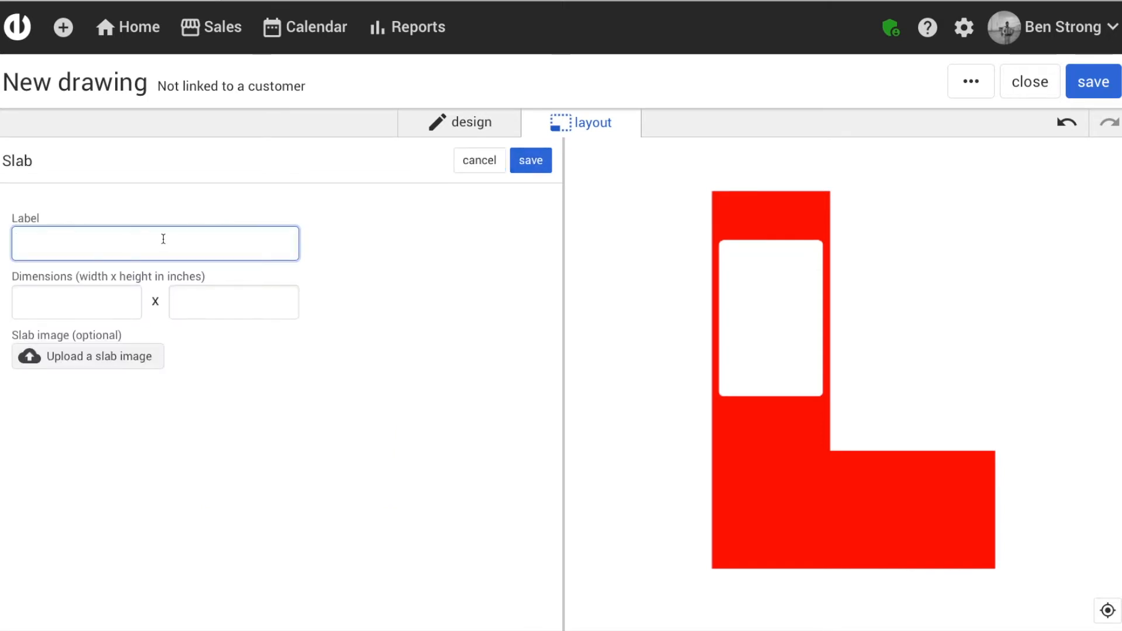
pyautogui.write('Antartica')
pyautogui.click(103, 301)
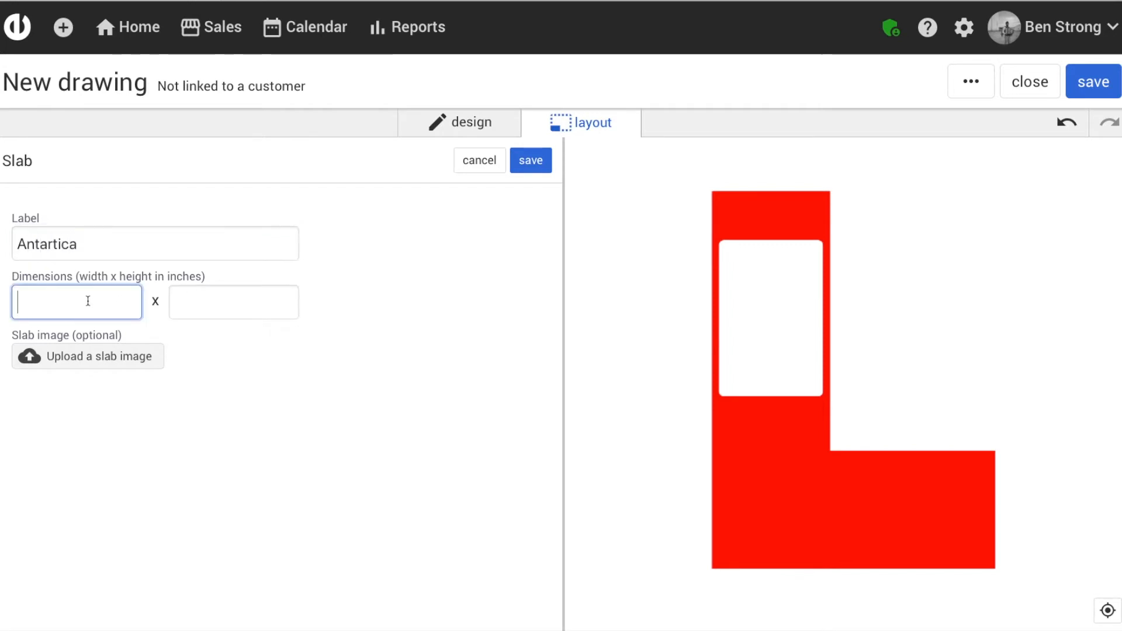
pyautogui.write('120')
pyautogui.click(175, 302)
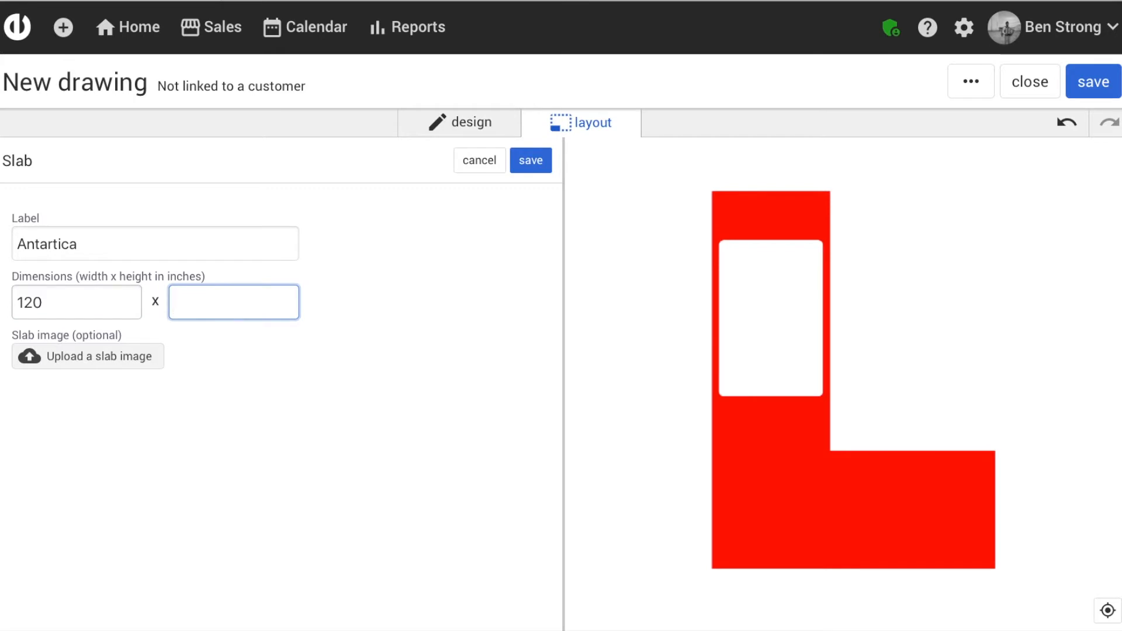
pyautogui.write('96')
pyautogui.click(59, 354)
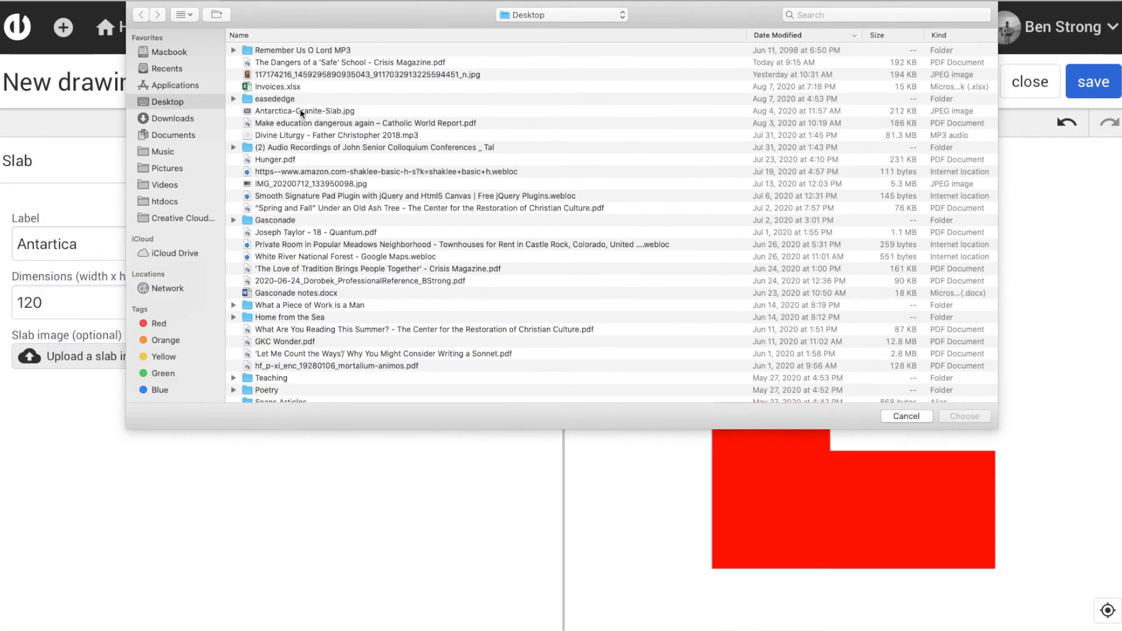
pyautogui.doubleClick(301, 111)
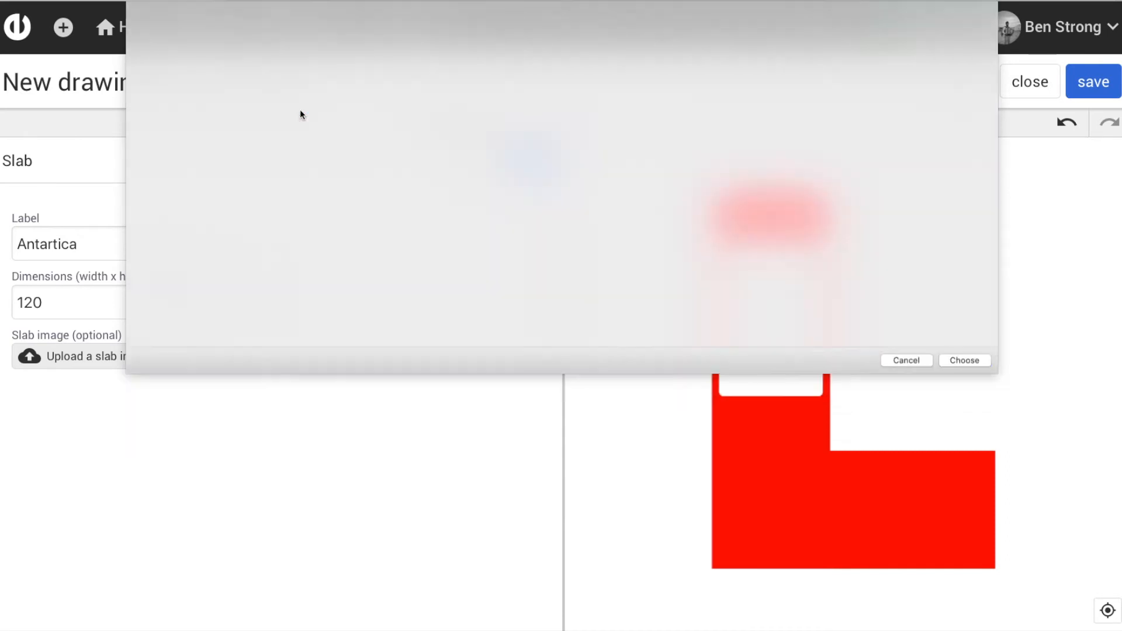
# Crop the slab image to an area lying fully within the stone, leaving out the background, and save the slab.
pyautogui.scroll(-2, 219, 291)
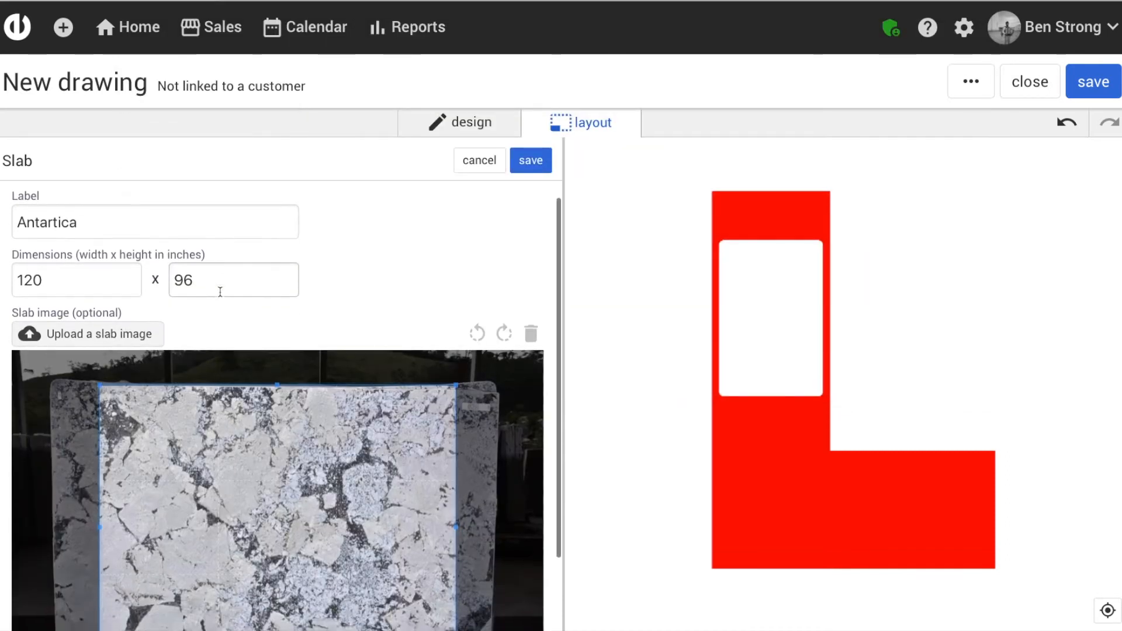
pyautogui.moveTo(454, 600); pyautogui.dragTo(434, 584)
pyautogui.moveTo(354, 555); pyautogui.dragTo(353, 558)
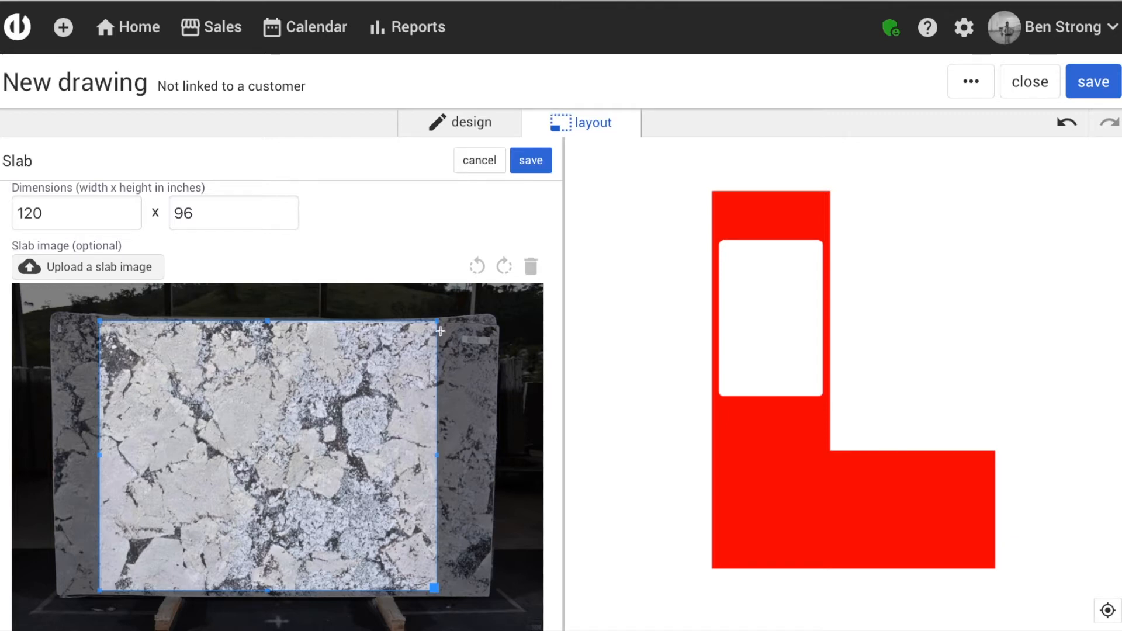
pyautogui.moveTo(435, 324); pyautogui.dragTo(441, 323)
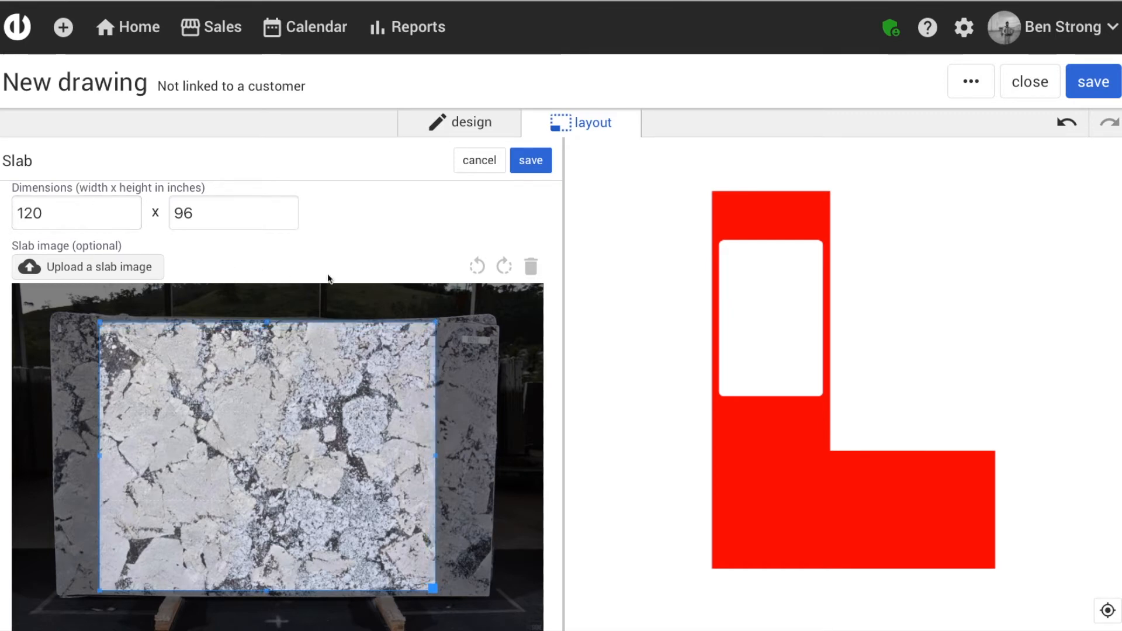
pyautogui.moveTo(251, 379); pyautogui.dragTo(260, 381)
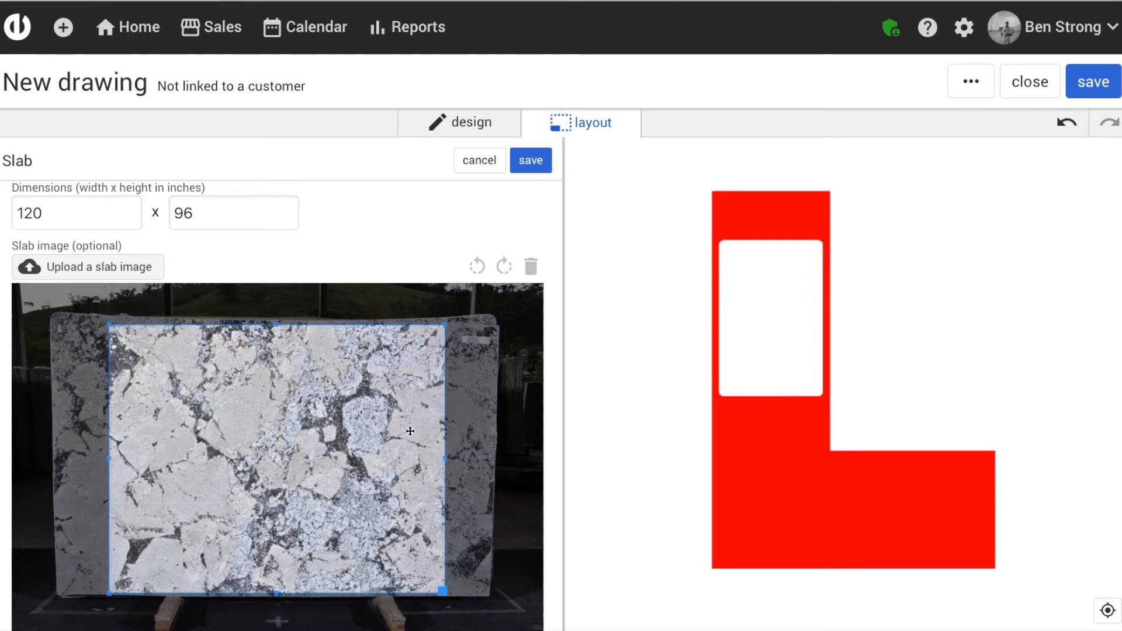
pyautogui.moveTo(410, 430)
pyautogui.mouseDown()
pyautogui.moveTo(384, 431)
pyautogui.moveTo(413, 430)
pyautogui.mouseUp()
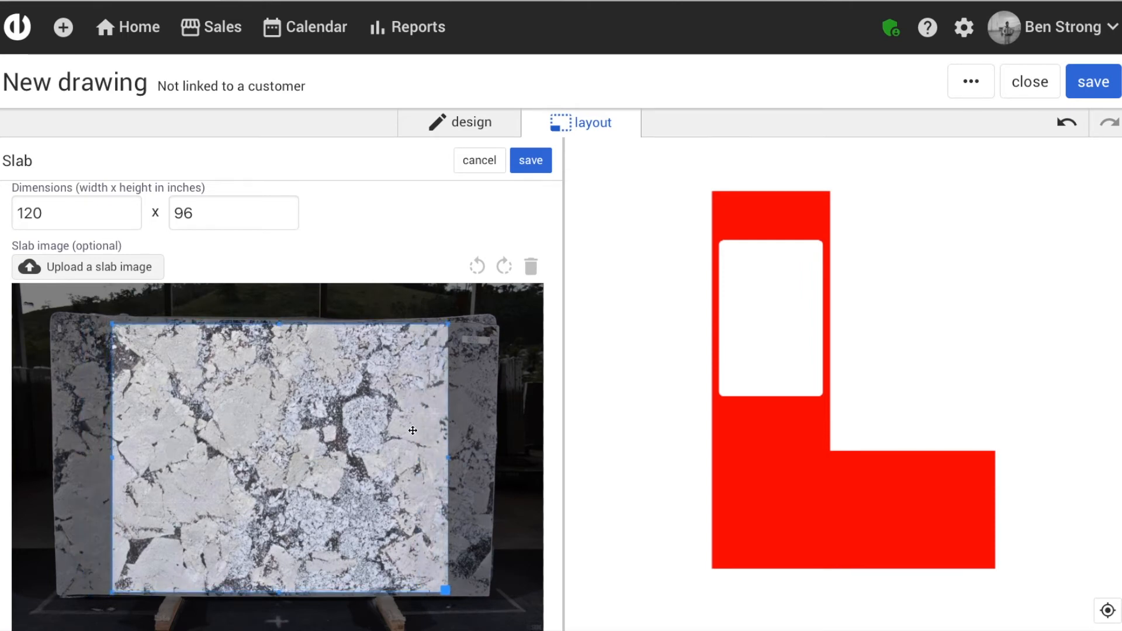
pyautogui.click(531, 162)
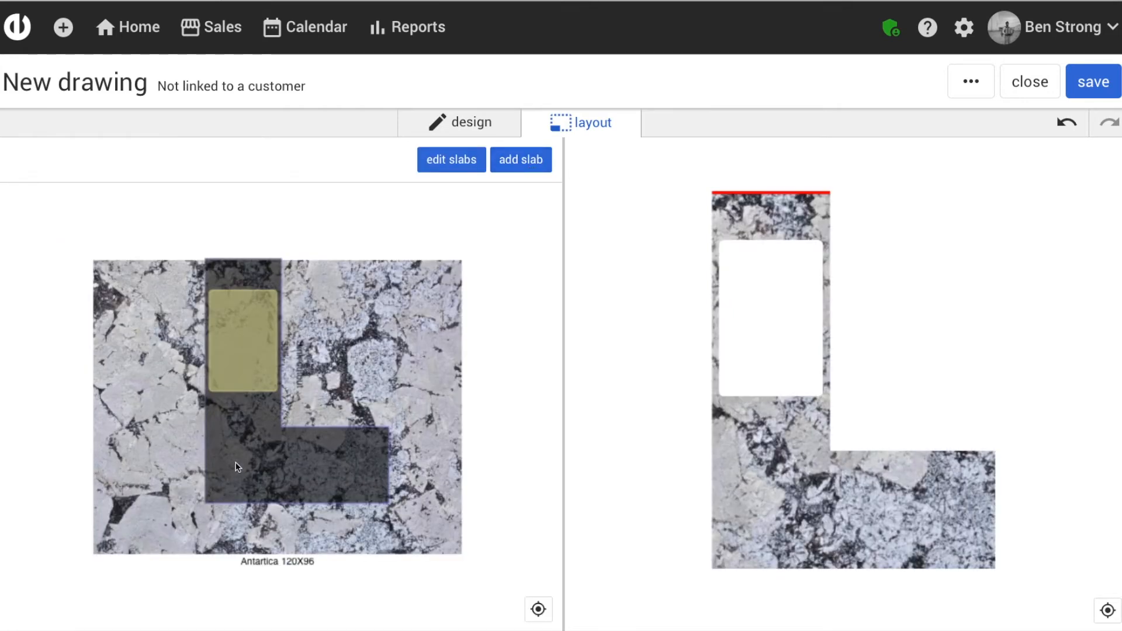
# Position the L-shaped countertop fully on the slab, towards its lower-left area, checking the veining in the preview.
pyautogui.moveTo(236, 463); pyautogui.dragTo(224, 494)
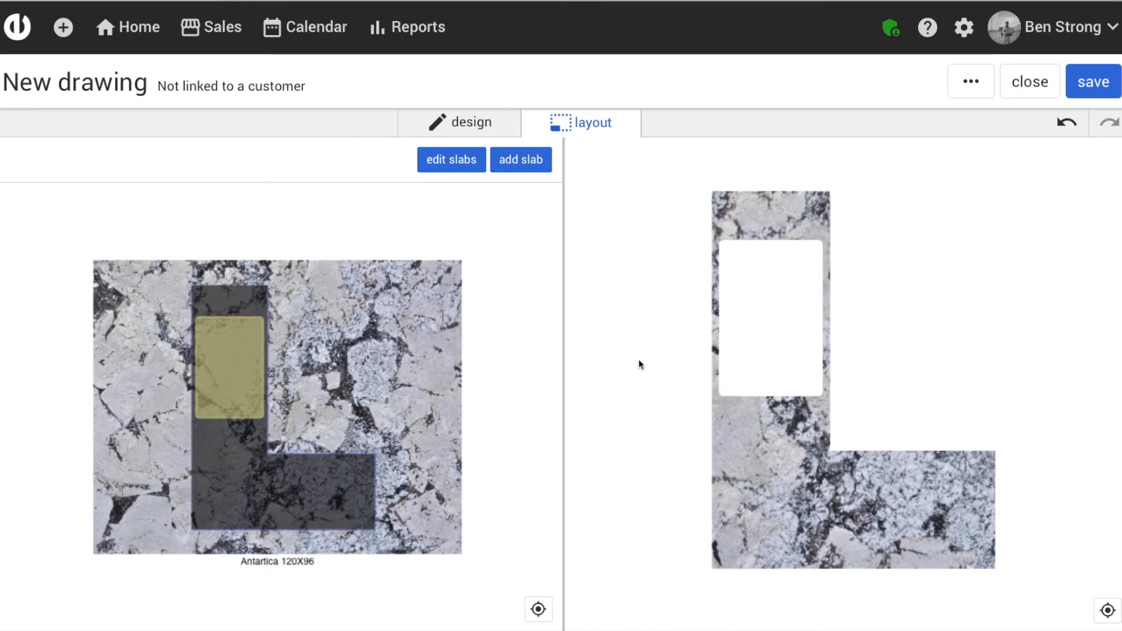
pyautogui.moveTo(293, 494); pyautogui.dragTo(278, 494)
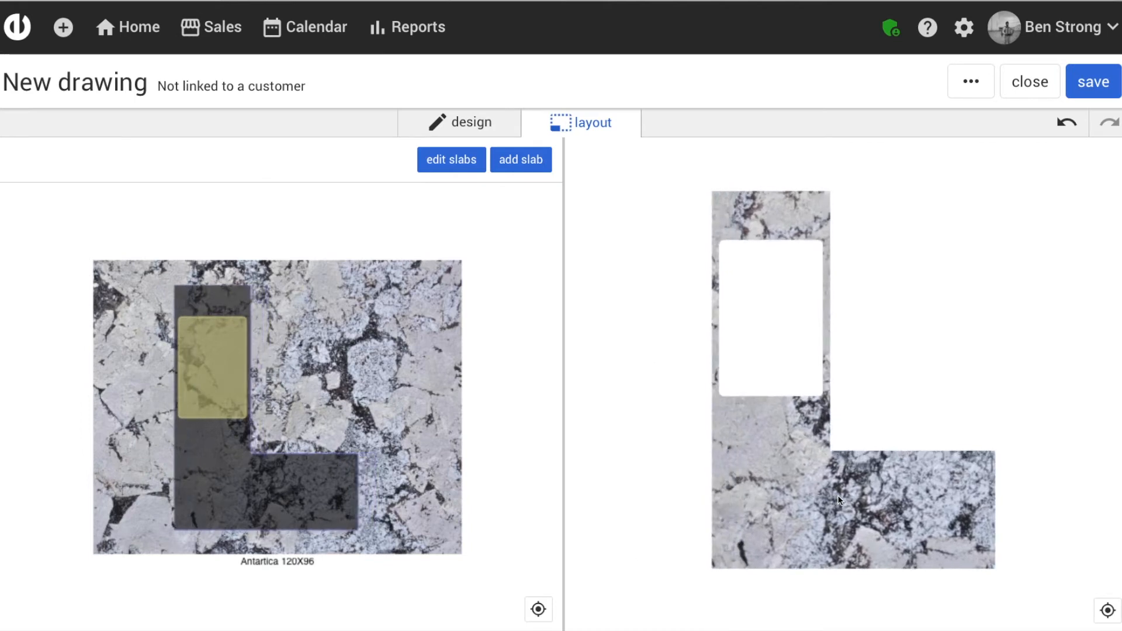
pyautogui.moveTo(837, 495)
pyautogui.mouseDown()
pyautogui.moveTo(826, 494)
pyautogui.moveTo(841, 499)
pyautogui.mouseUp()
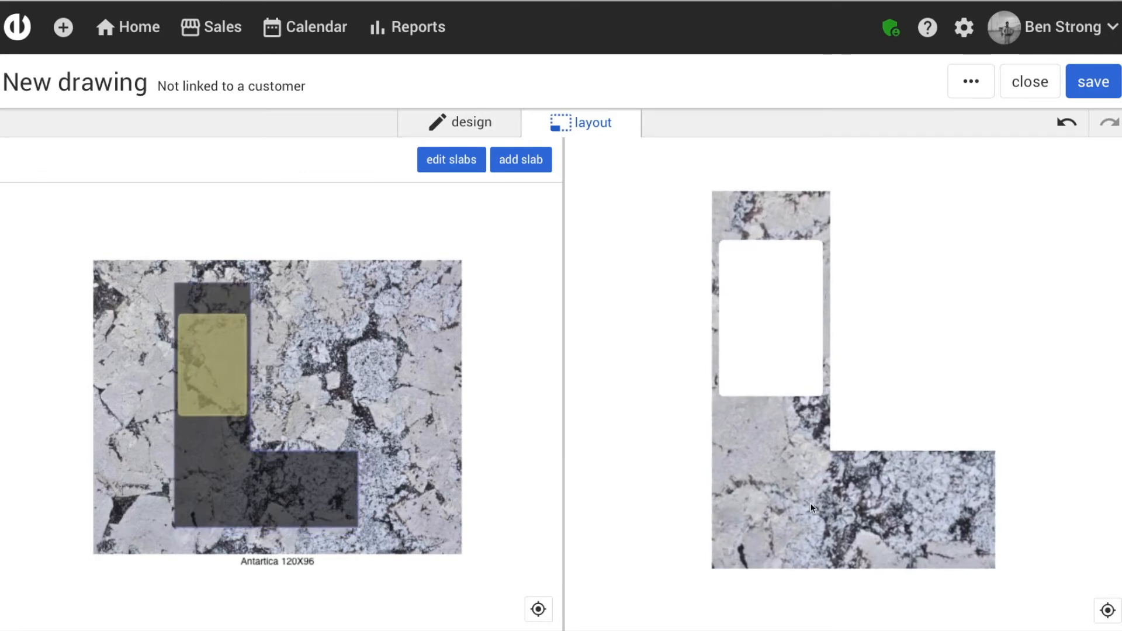
pyautogui.moveTo(833, 493)
pyautogui.mouseDown()
pyautogui.moveTo(808, 477)
pyautogui.moveTo(836, 485)
pyautogui.mouseUp()
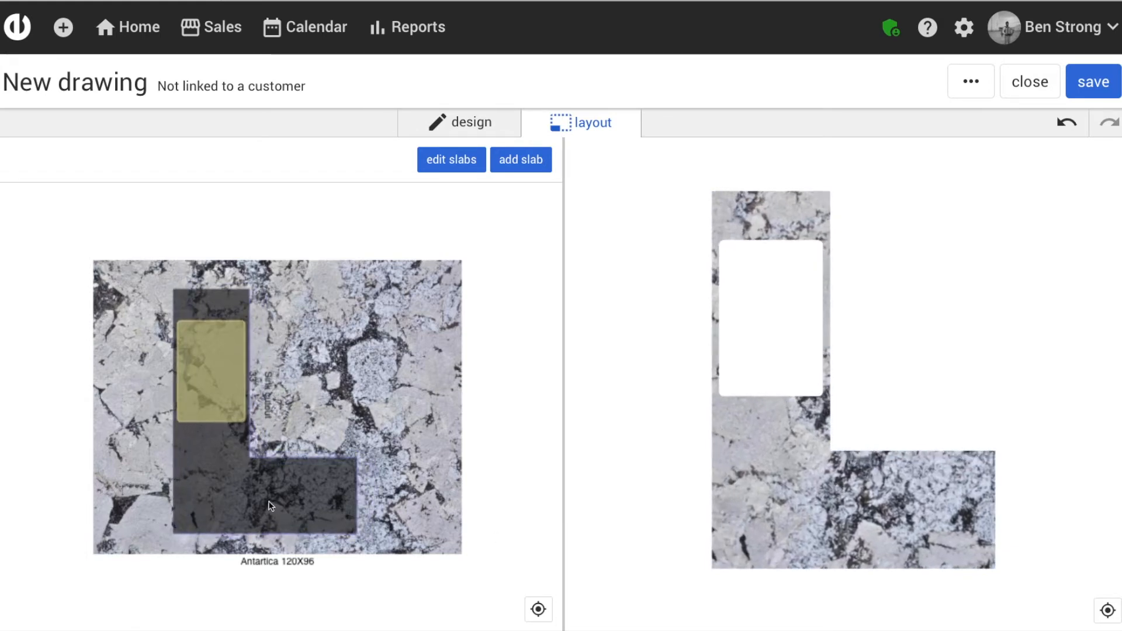
# Rotate the countertop a quarter turn clockwise and shift it slightly so that it stays within the slab.
pyautogui.click(210, 485)
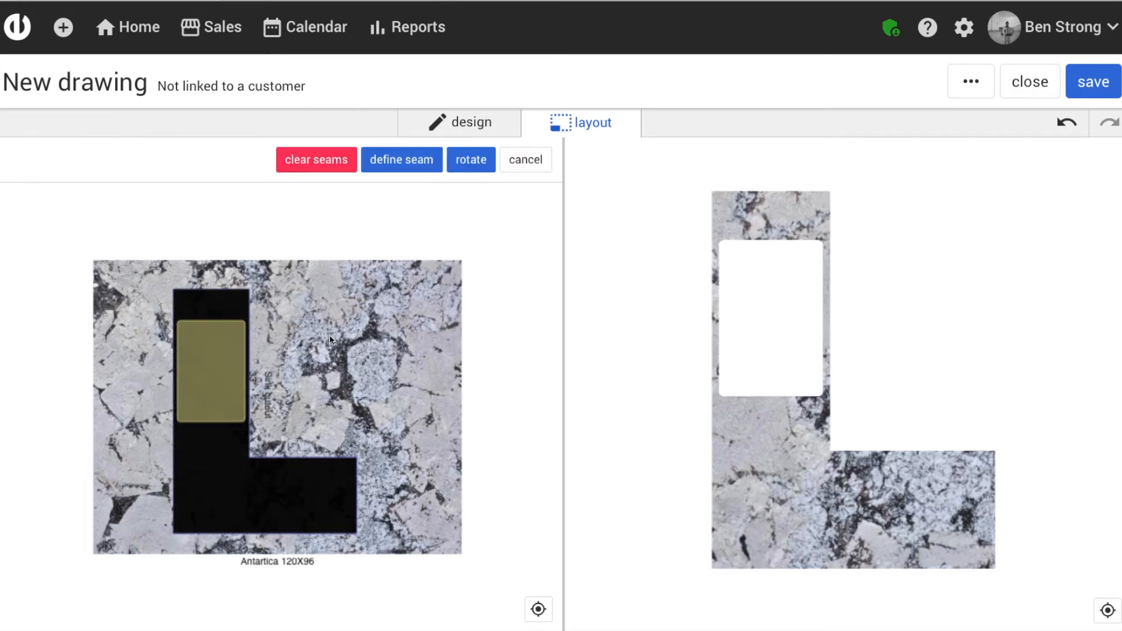
pyautogui.click(479, 170)
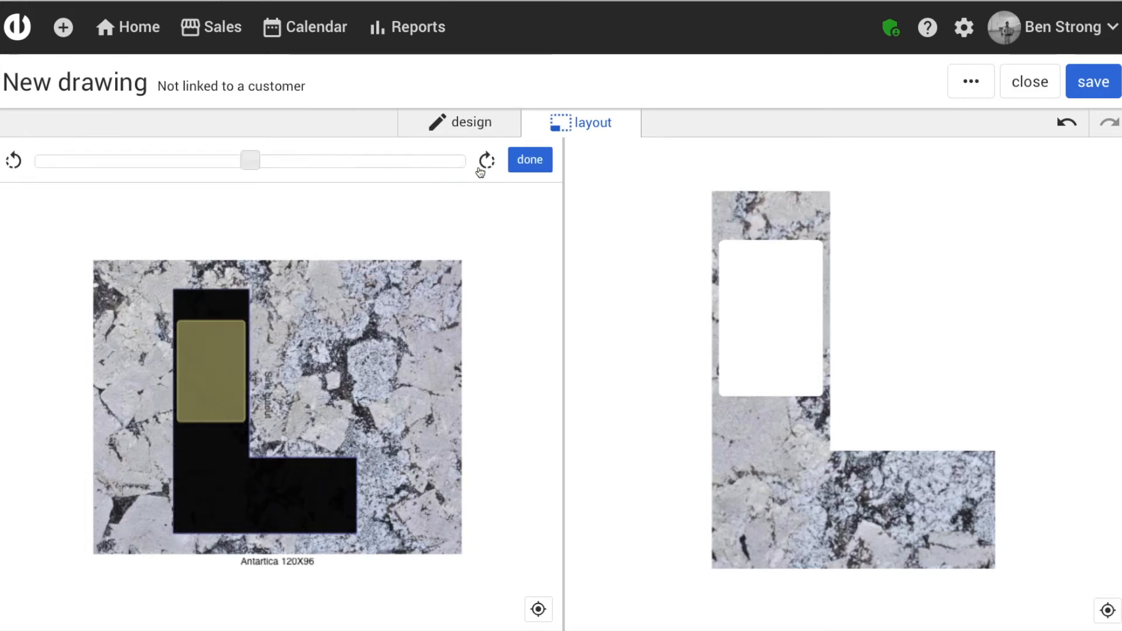
pyautogui.moveTo(251, 162); pyautogui.dragTo(360, 169)
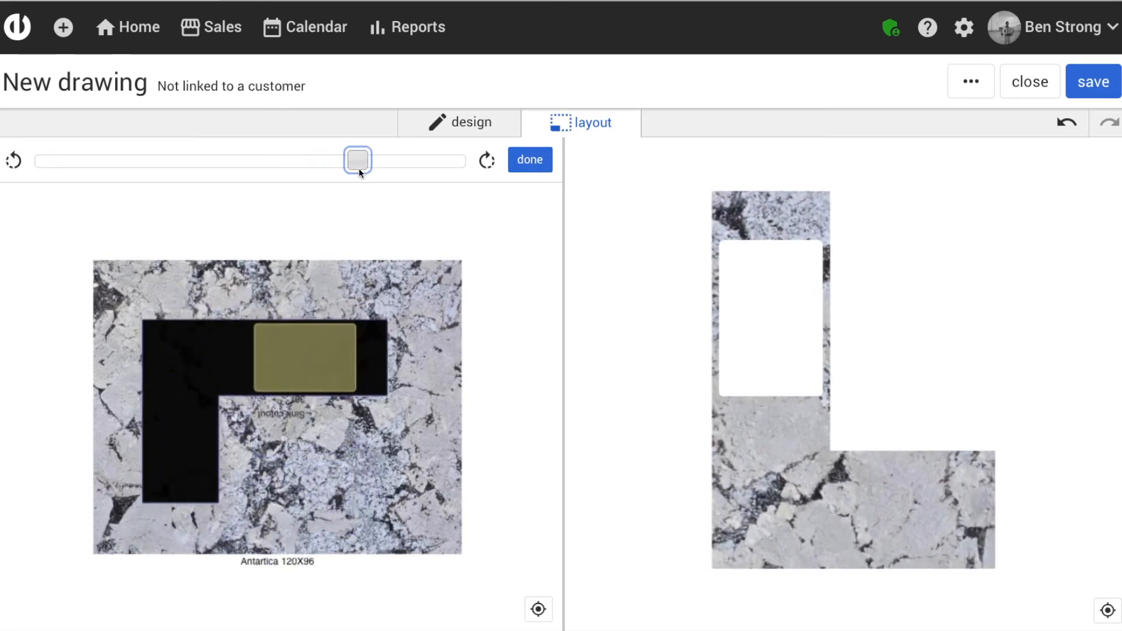
pyautogui.click(526, 163)
pyautogui.moveTo(201, 366); pyautogui.dragTo(204, 372)
# Define a straight vertical seam through the countertop along the sink cutout's inner edge, extending beyond both sides of the piece.
pyautogui.click(221, 380)
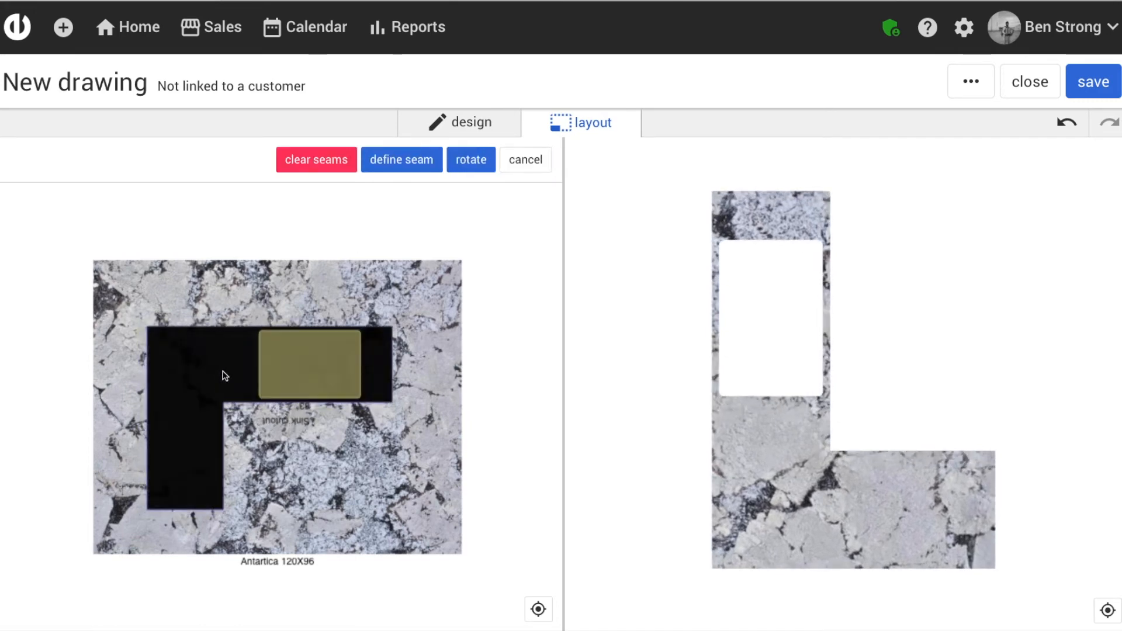
pyautogui.click(412, 170)
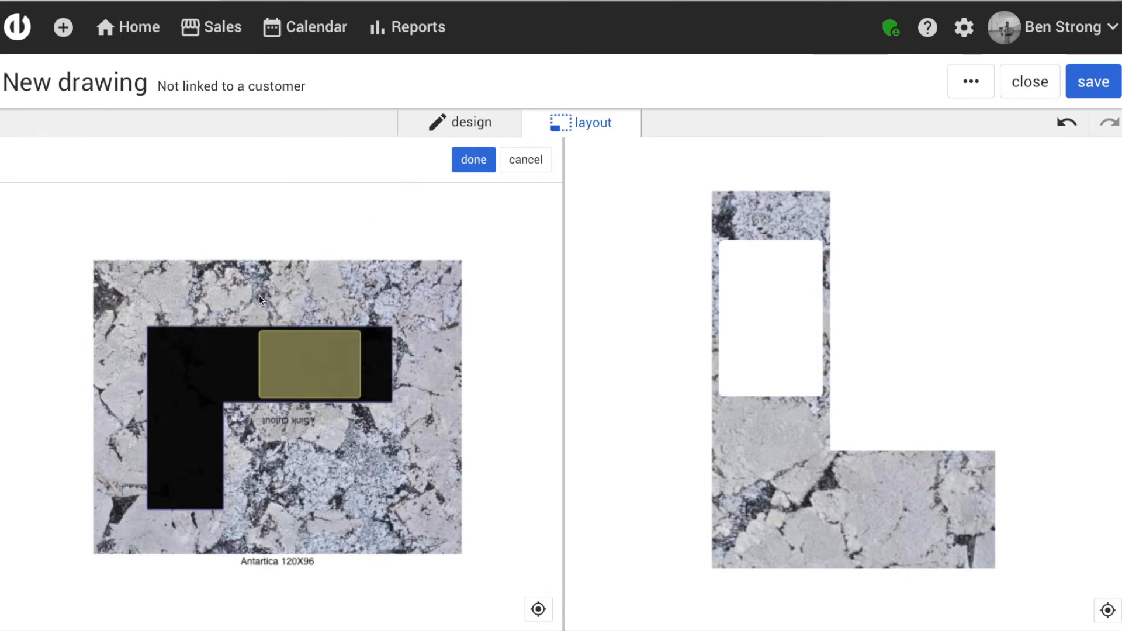
pyautogui.moveTo(260, 296); pyautogui.dragTo(259, 486)
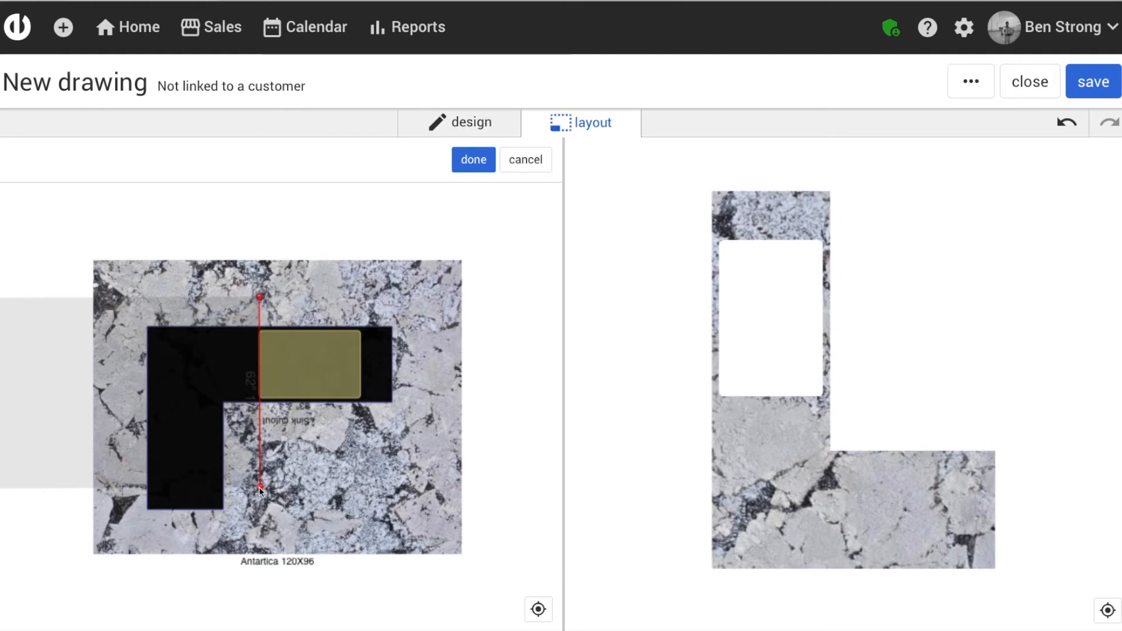
pyautogui.moveTo(258, 487); pyautogui.dragTo(258, 531)
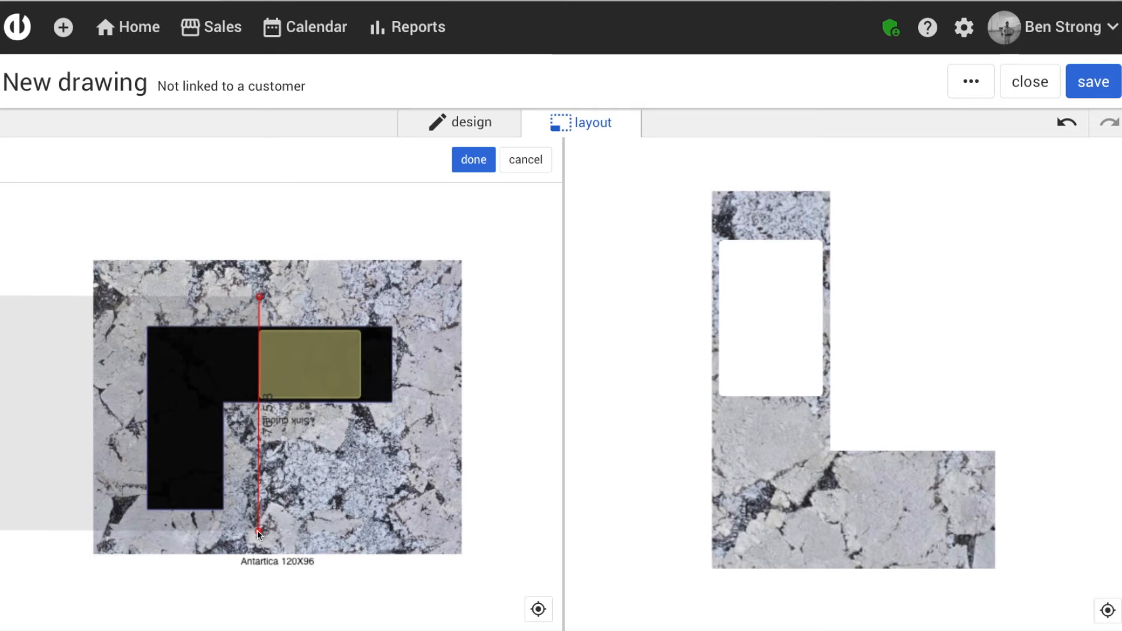
pyautogui.moveTo(259, 533); pyautogui.dragTo(257, 533)
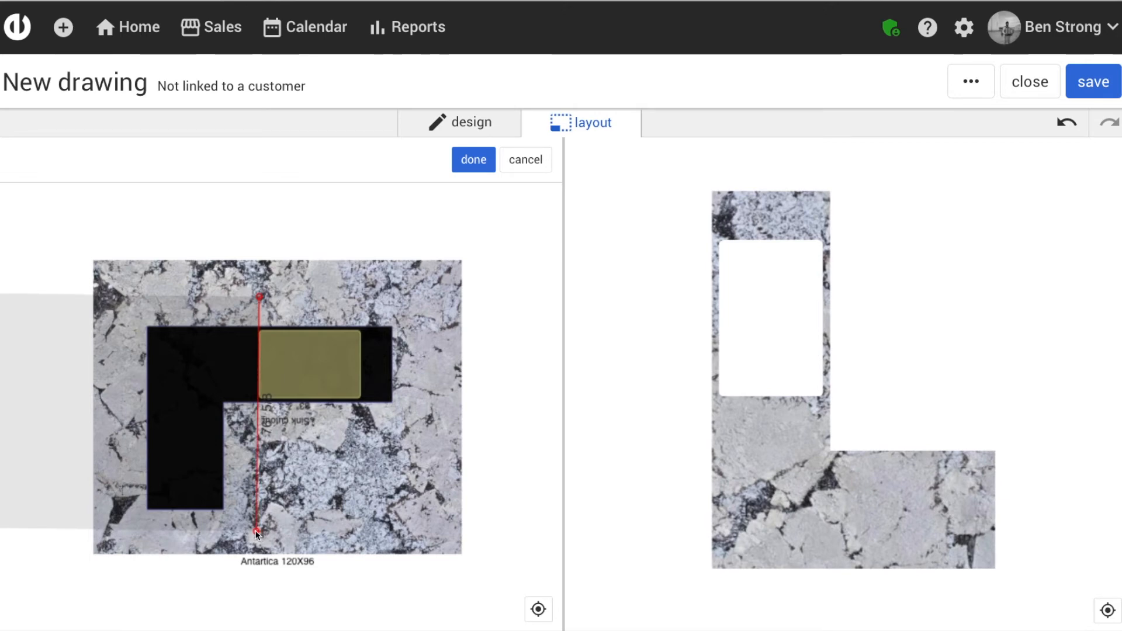
pyautogui.moveTo(256, 531); pyautogui.dragTo(258, 534)
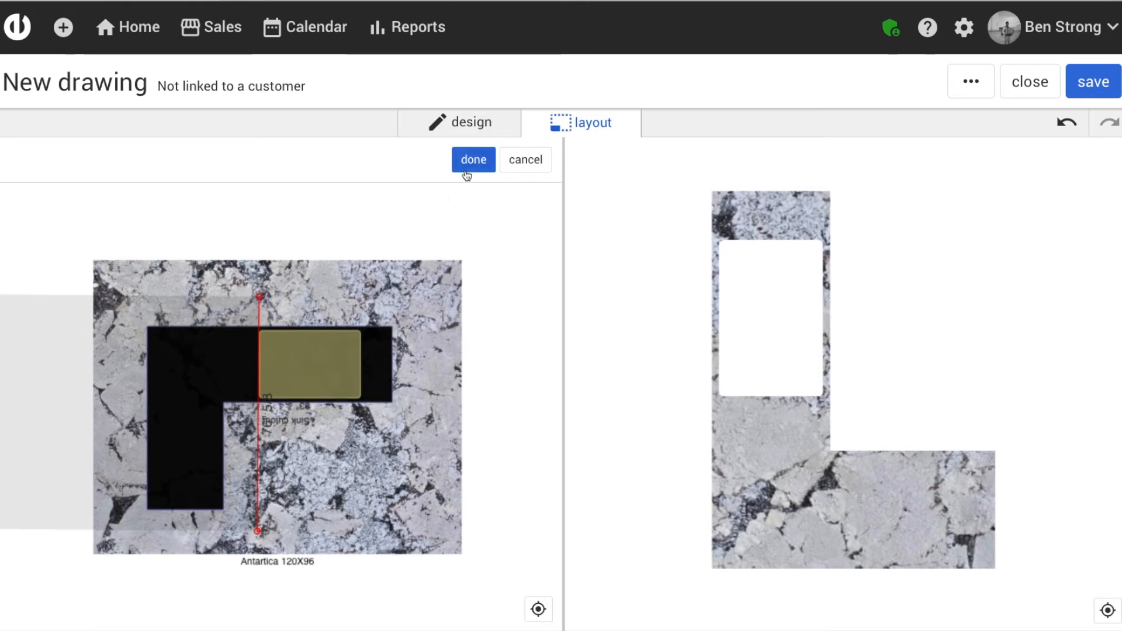
pyautogui.click(472, 161)
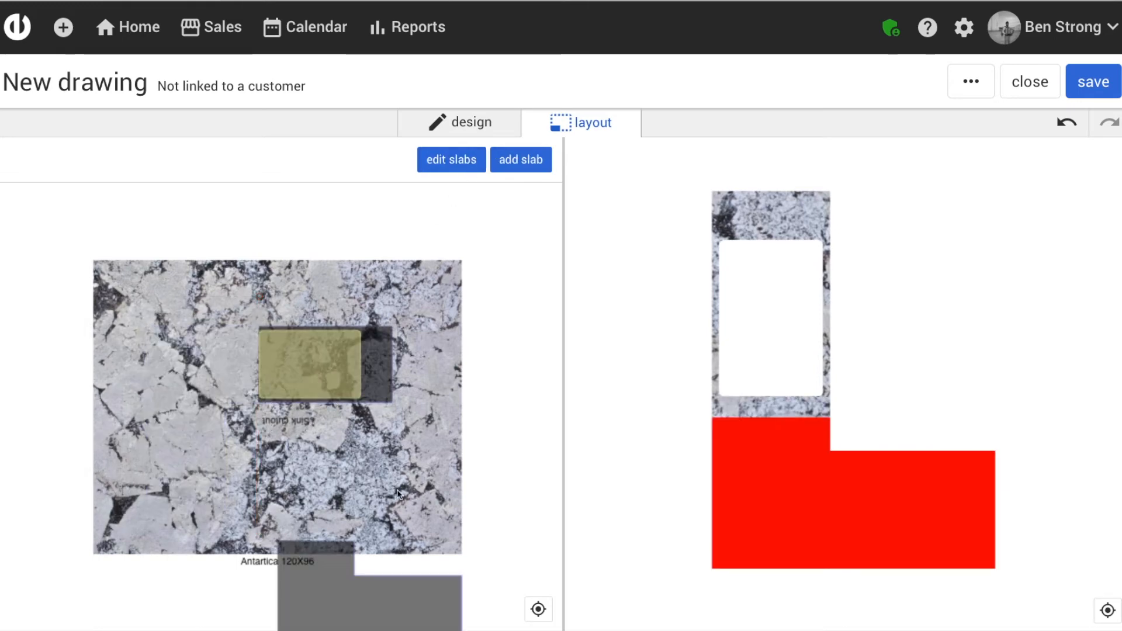
# Place the separated L-shaped piece on the slab's left half and the sink piece in its upper-right area.
pyautogui.moveTo(341, 591); pyautogui.dragTo(201, 465)
pyautogui.moveTo(279, 385); pyautogui.dragTo(326, 365)
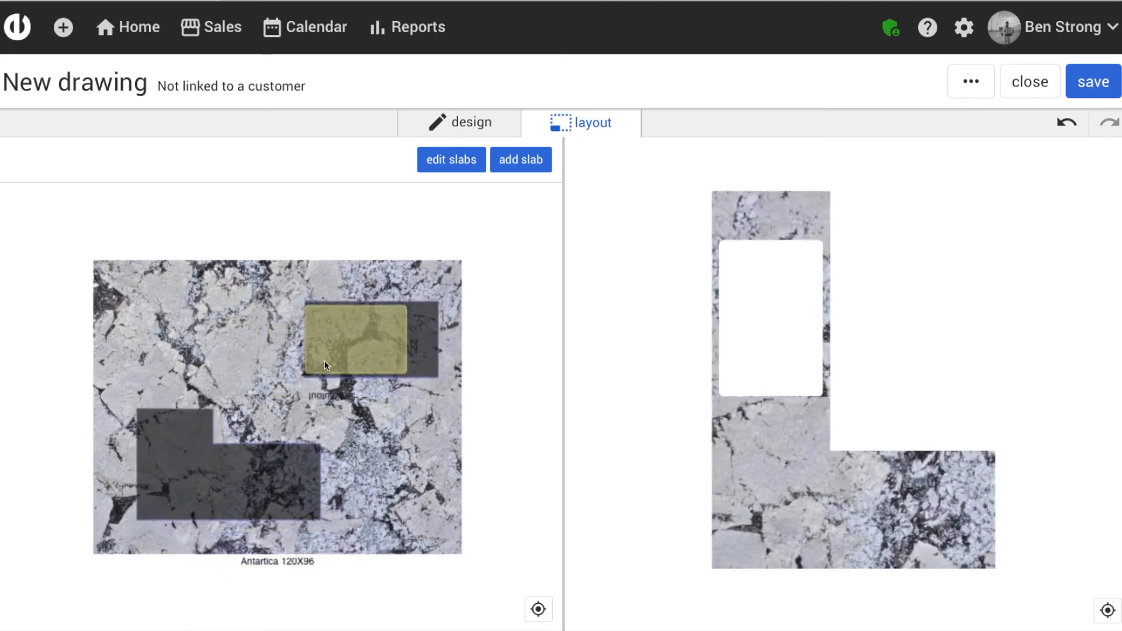
pyautogui.moveTo(183, 498); pyautogui.dragTo(178, 451)
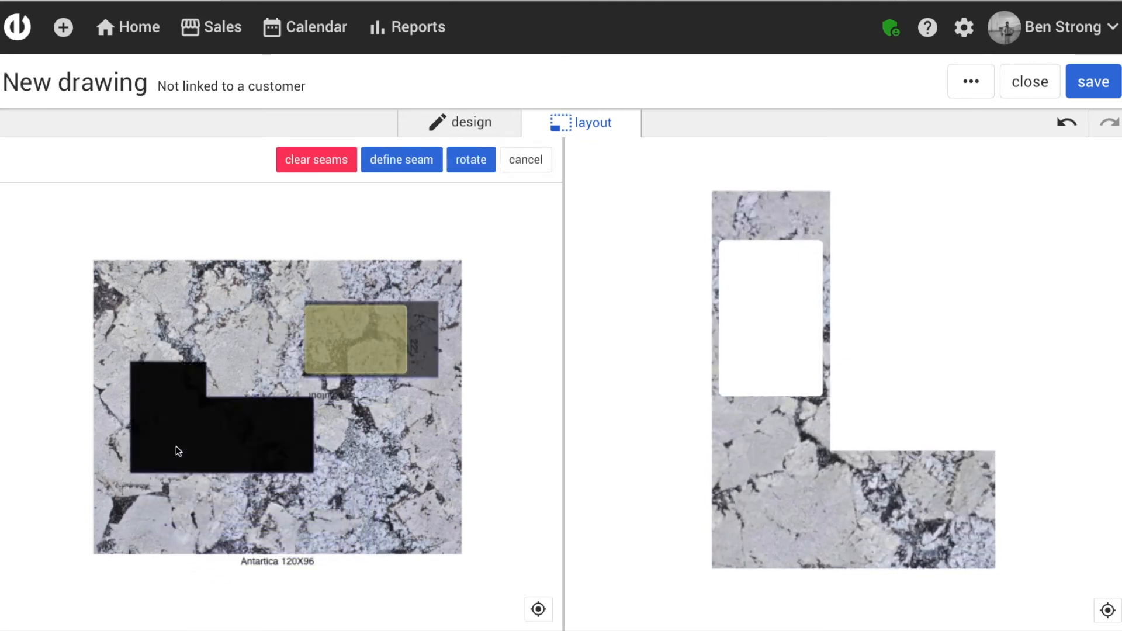
# Rotate the L-shaped piece about a quarter turn clockwise and position it on the slab's left side.
pyautogui.click(466, 172)
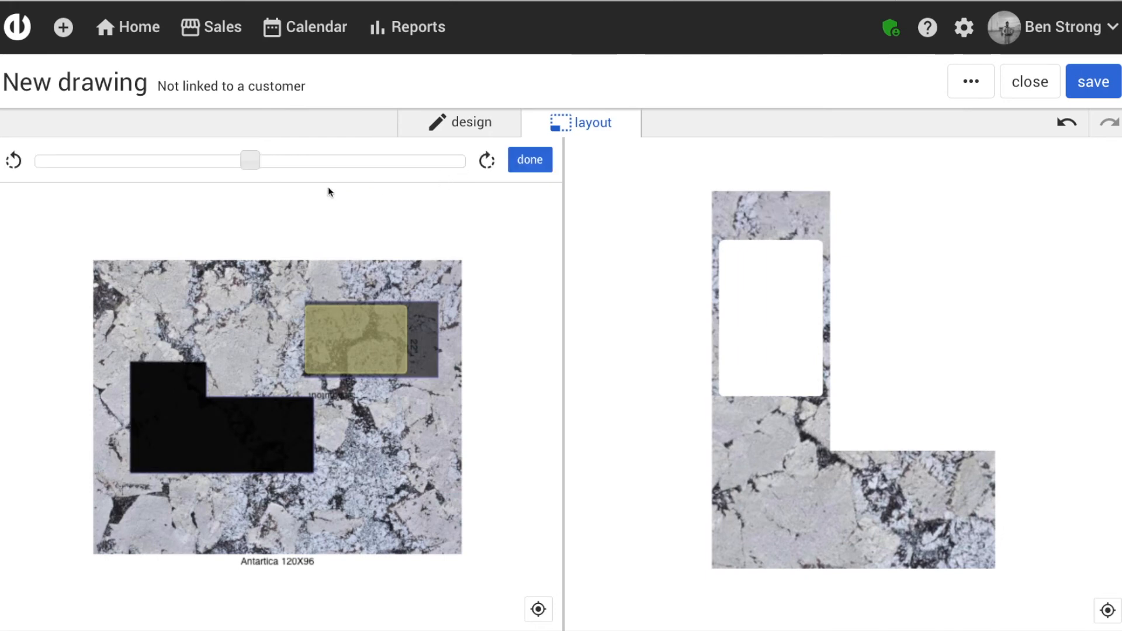
pyautogui.moveTo(254, 159); pyautogui.dragTo(359, 163)
pyautogui.moveTo(137, 314); pyautogui.dragTo(185, 380)
# Try the sink piece past the slab's right edge and over the L-shaped piece, and return it to the slab's right half.
pyautogui.moveTo(333, 344)
pyautogui.mouseDown()
pyautogui.moveTo(364, 414)
pyautogui.moveTo(364, 383)
pyautogui.moveTo(342, 370)
pyautogui.moveTo(398, 373)
pyautogui.mouseUp()
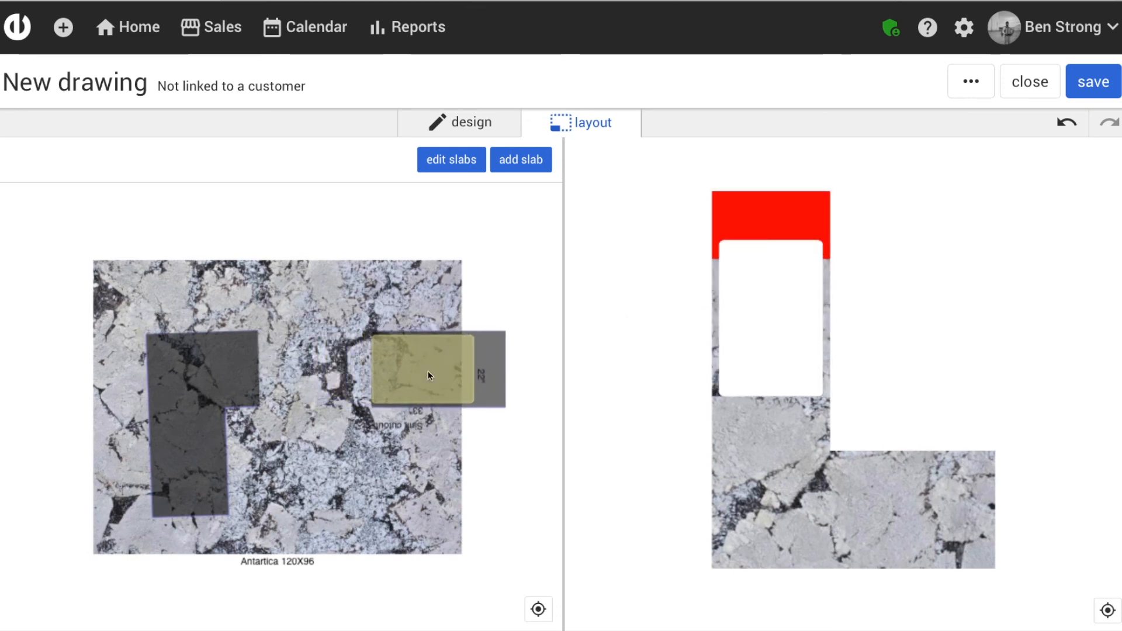
pyautogui.moveTo(427, 368)
pyautogui.mouseDown()
pyautogui.moveTo(251, 374)
pyautogui.moveTo(230, 405)
pyautogui.moveTo(216, 468)
pyautogui.moveTo(165, 409)
pyautogui.moveTo(163, 420)
pyautogui.mouseUp()
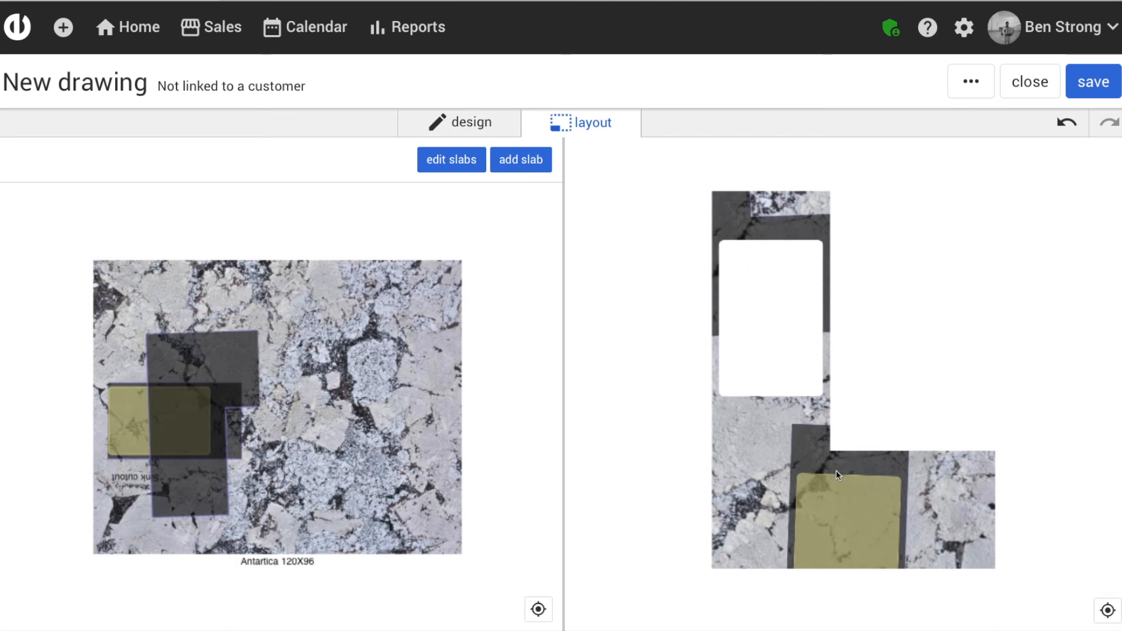
pyautogui.moveTo(181, 413); pyautogui.dragTo(373, 370)
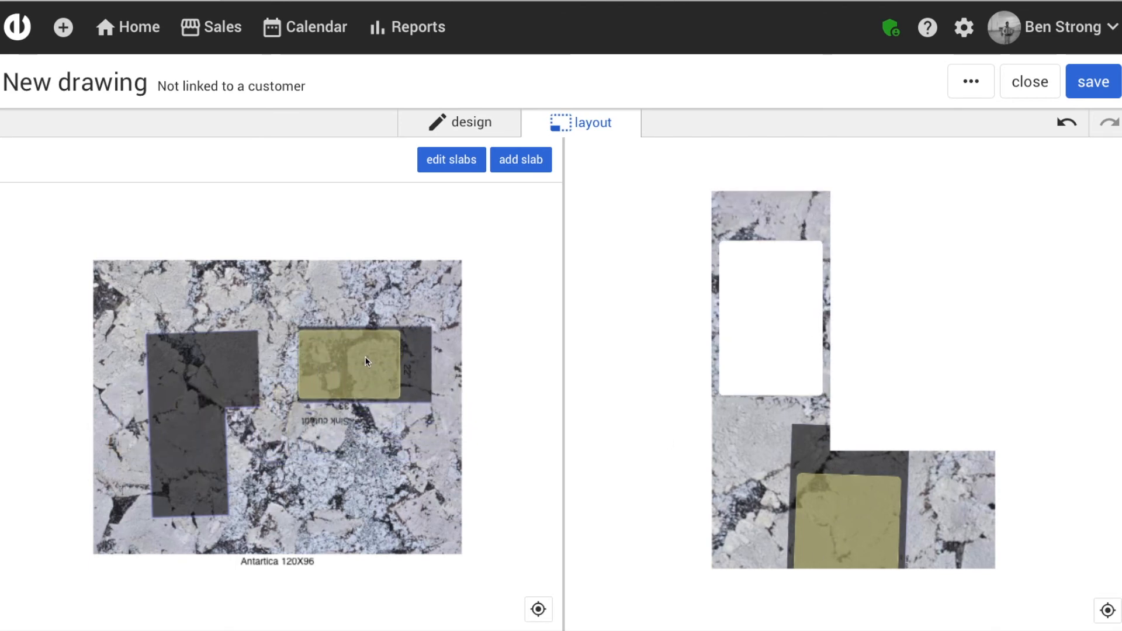
# Rotate the sink piece a quarter turn clockwise and bring the L-shaped piece next to it.
pyautogui.click(366, 356)
pyautogui.click(486, 165)
pyautogui.moveTo(354, 160); pyautogui.dragTo(501, 241)
pyautogui.moveTo(187, 403); pyautogui.dragTo(255, 367)
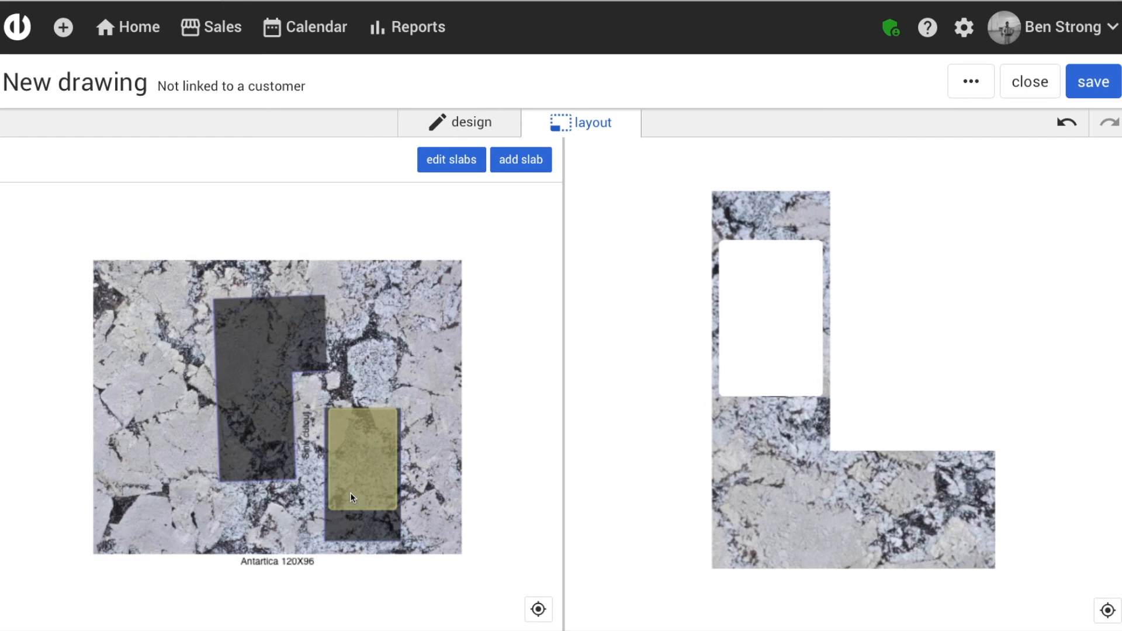
# Move both pieces towards the slab's left side and turn the sink piece back a quarter turn counterclockwise.
pyautogui.moveTo(301, 365); pyautogui.dragTo(168, 341)
pyautogui.moveTo(359, 462); pyautogui.dragTo(257, 458)
pyautogui.click(481, 159)
pyautogui.moveTo(464, 161); pyautogui.dragTo(356, 162)
# Place the sink piece below the L-shaped piece in the slab's lower-left corner and fine-tune both pieces' veining from the countertop preview.
pyautogui.moveTo(275, 350); pyautogui.dragTo(213, 498)
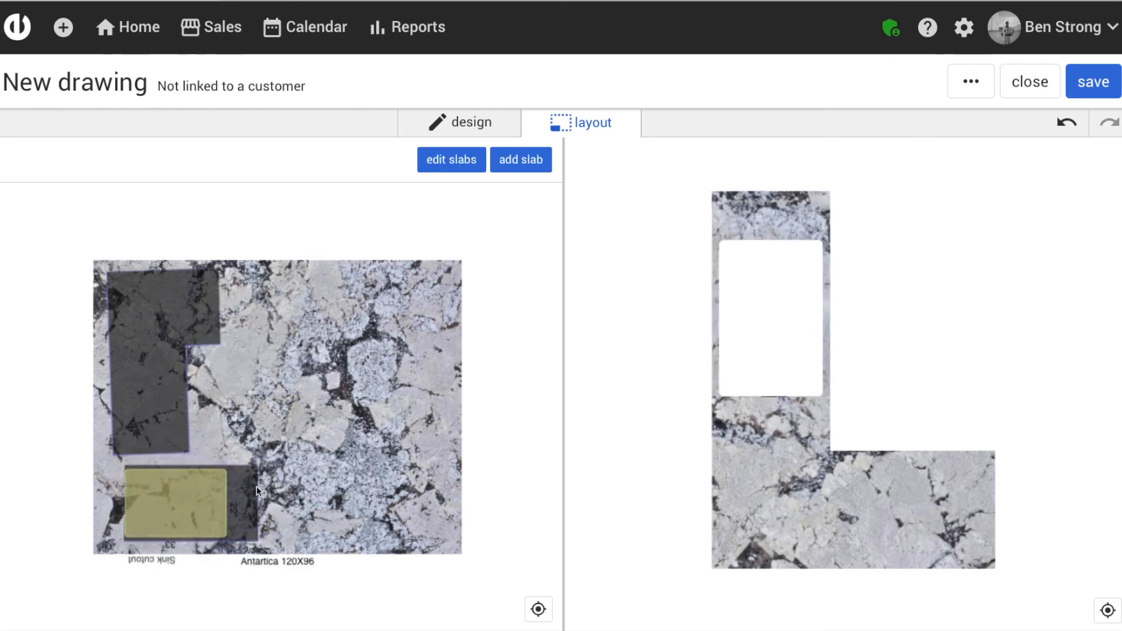
pyautogui.moveTo(790, 212)
pyautogui.mouseDown()
pyautogui.moveTo(772, 213)
pyautogui.moveTo(800, 218)
pyautogui.mouseUp()
pyautogui.moveTo(822, 479); pyautogui.dragTo(816, 539)
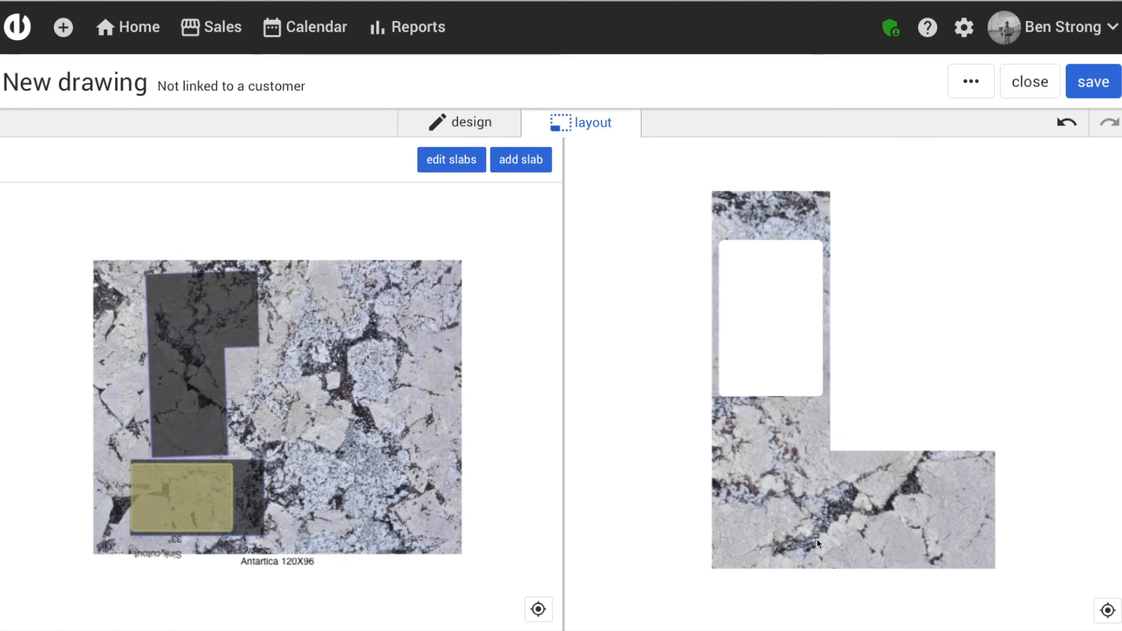